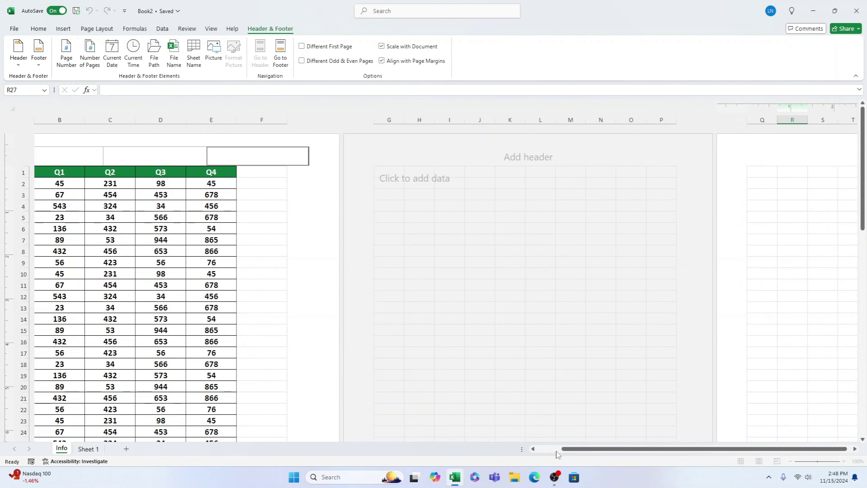
- Switch the Info sheet to Page Layout view to reach its header area
left_click(555, 448)
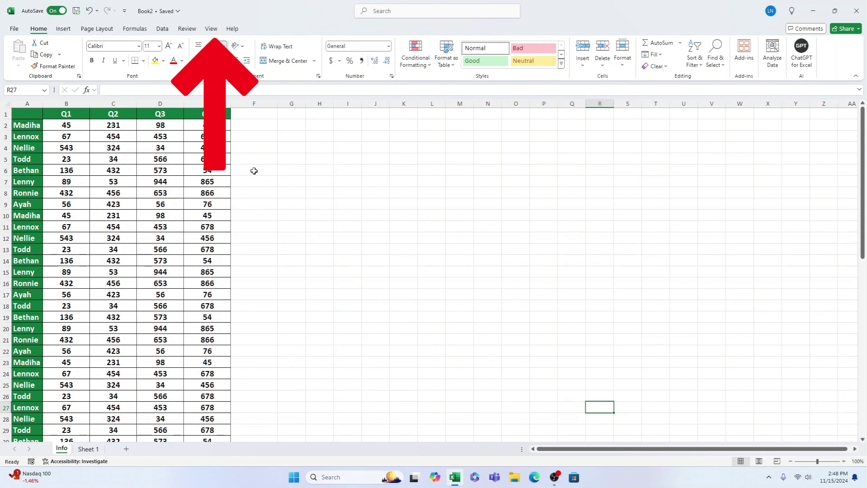
left_click(208, 27)
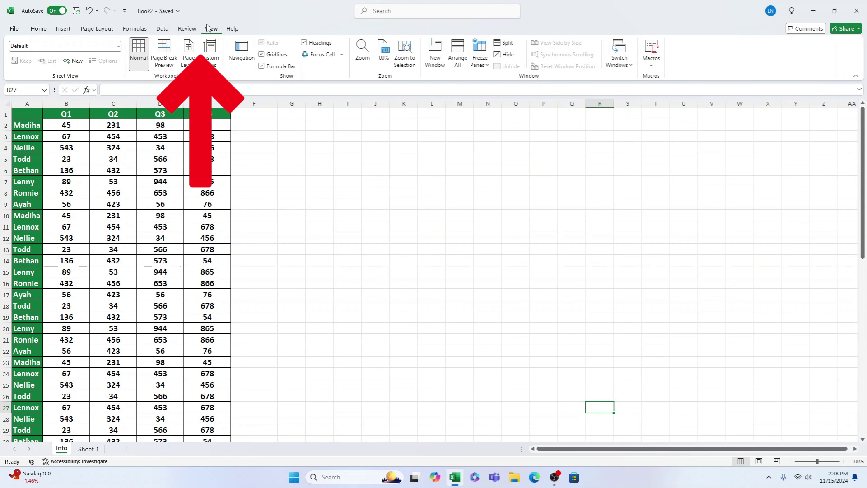
left_click(193, 50)
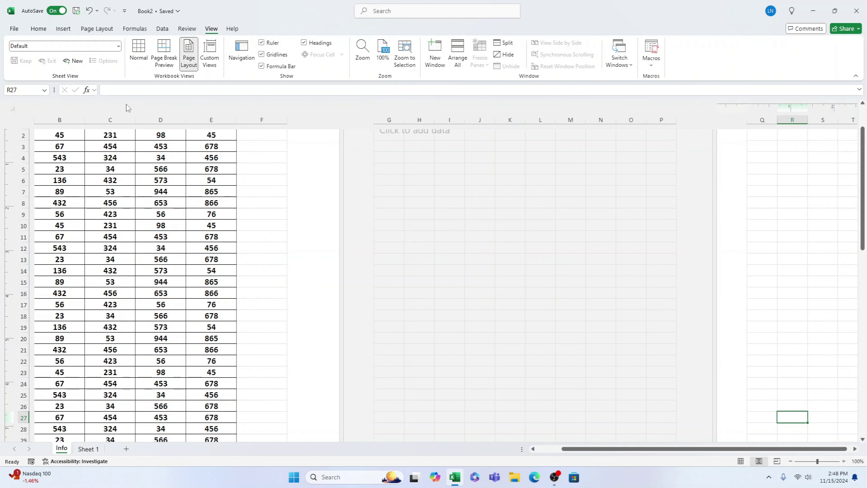
scroll(81, 151, "up", 2)
scroll(80, 154, "down", 3)
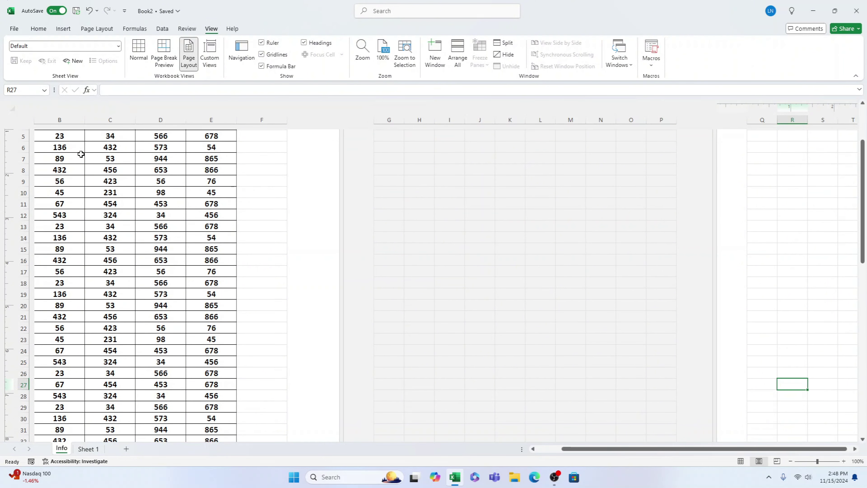
scroll(81, 154, "up", 3)
- Insert the automatic page number in the left section of the page header
left_click(65, 154)
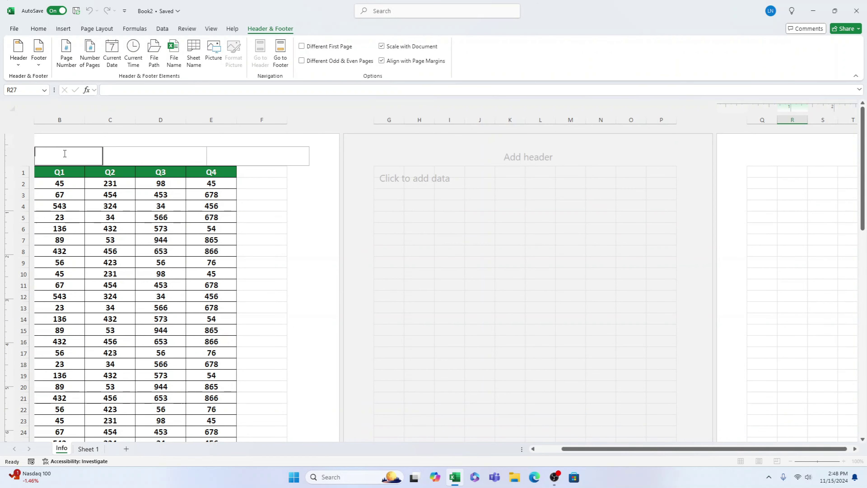
left_click(121, 154)
left_click(215, 158)
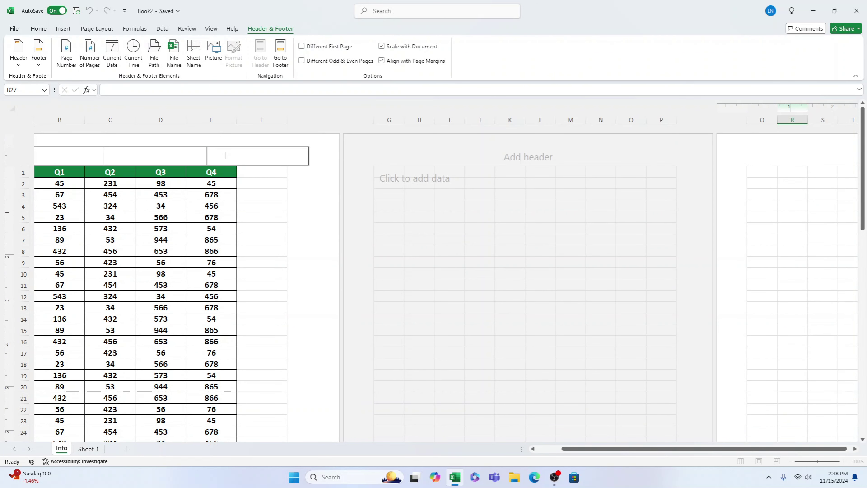
left_click(157, 158)
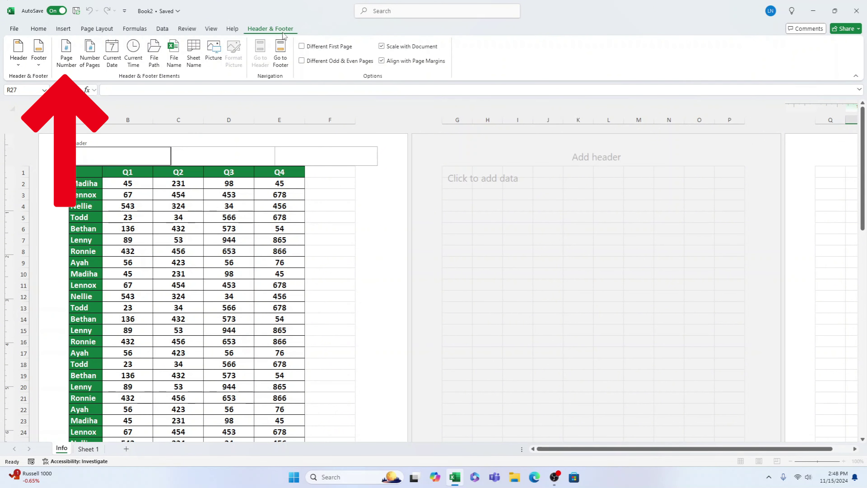
left_click(68, 54)
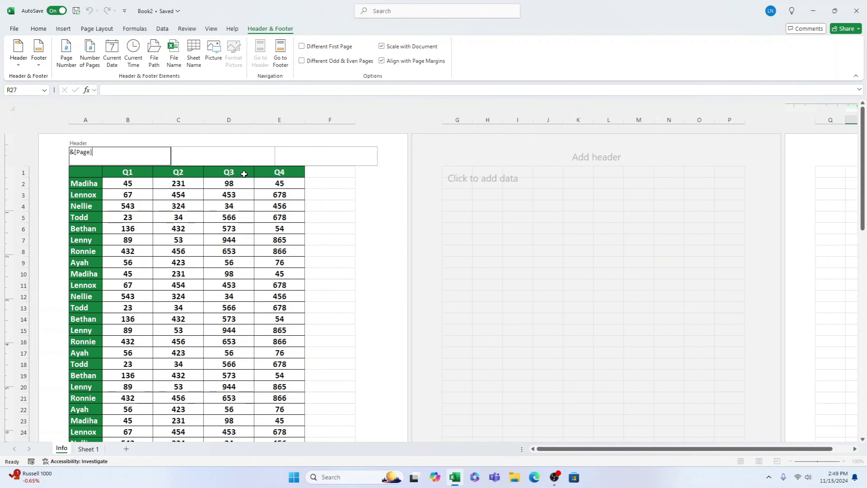
left_click(405, 355)
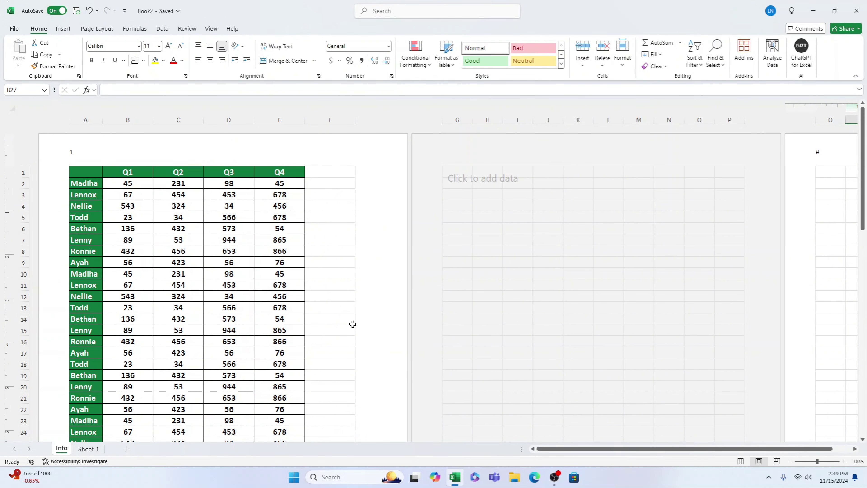
- Append a slash and the total number of pages after the page number in the left header section
scroll(351, 324, "down", 10)
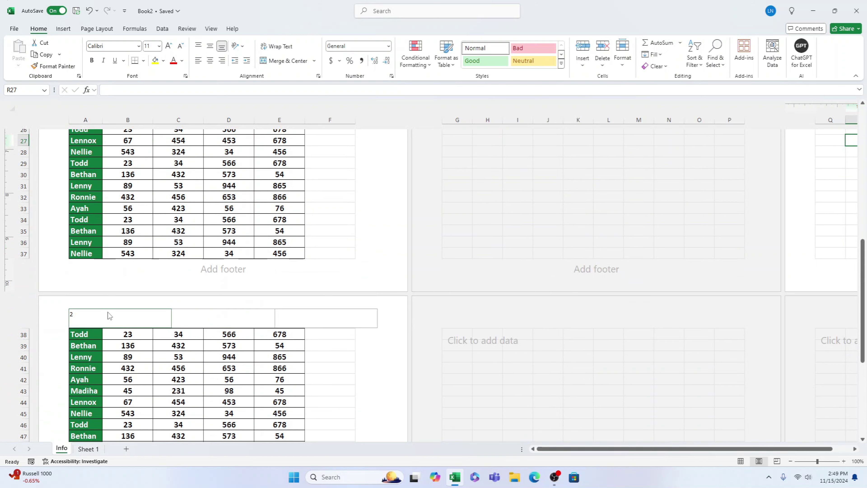
scroll(236, 315, "up", 10)
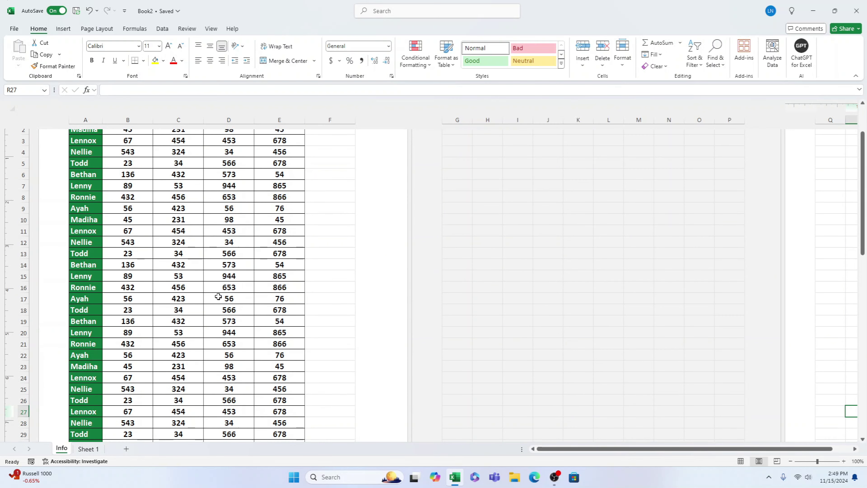
scroll(218, 297, "up", 2)
left_click(91, 156)
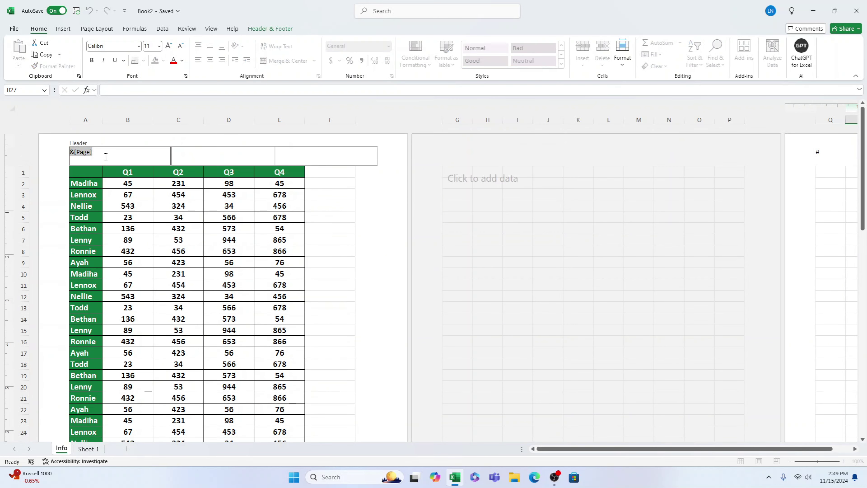
left_click(113, 159)
left_click(280, 29)
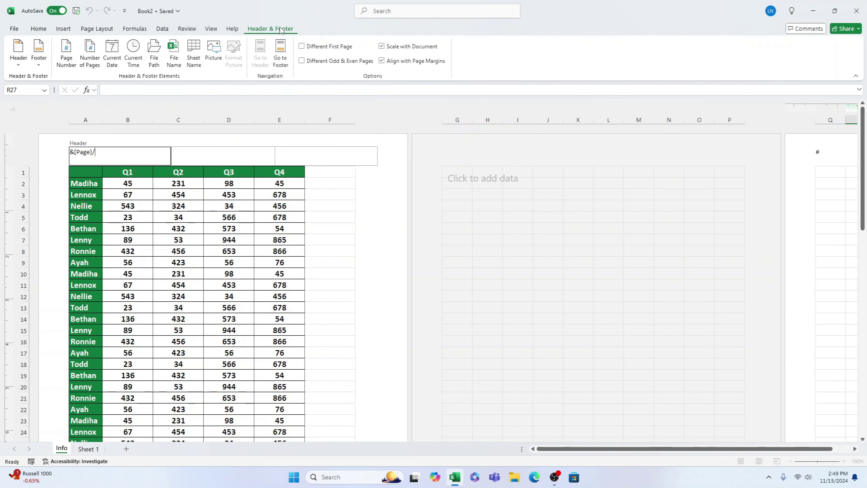
left_click(88, 48)
left_click(347, 265)
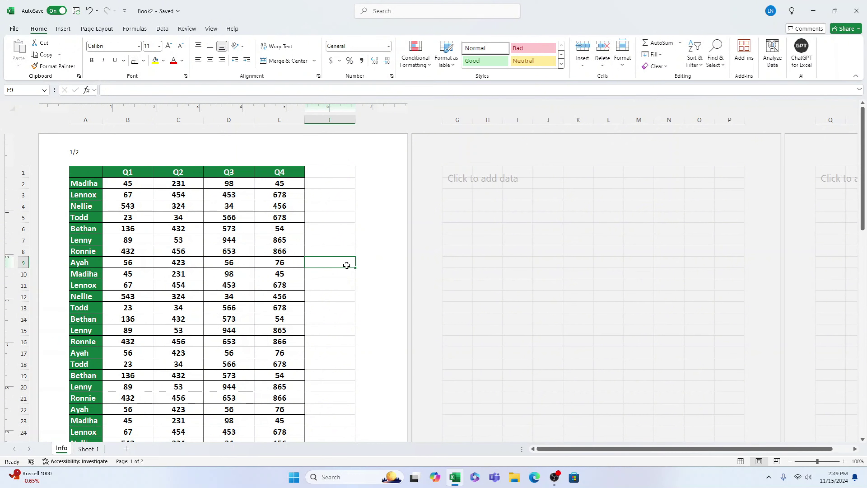
- Check the page numbering in the second page's header and reopen the first page's left header section
scroll(341, 293, "down", 3)
scroll(341, 293, "down", 4)
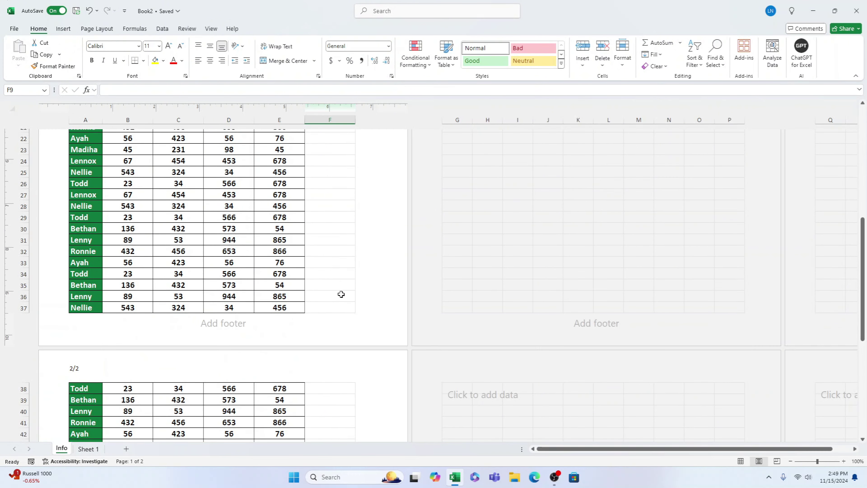
scroll(341, 294, "down", 2)
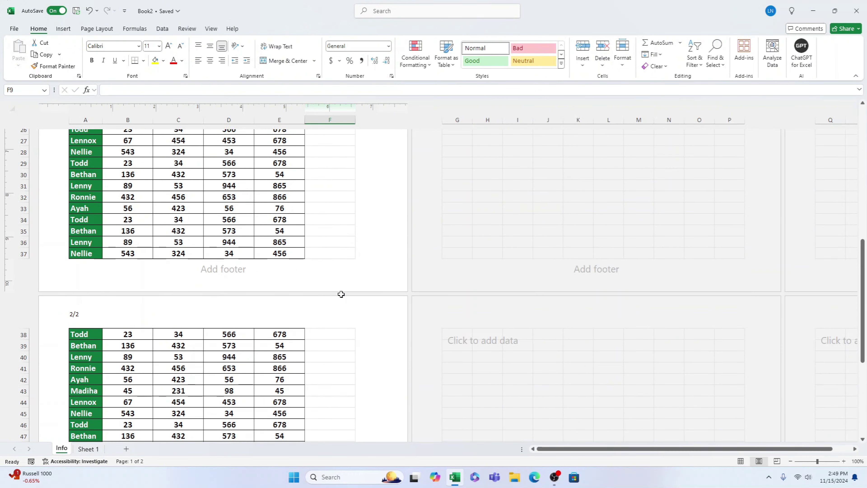
scroll(341, 294, "up", 8)
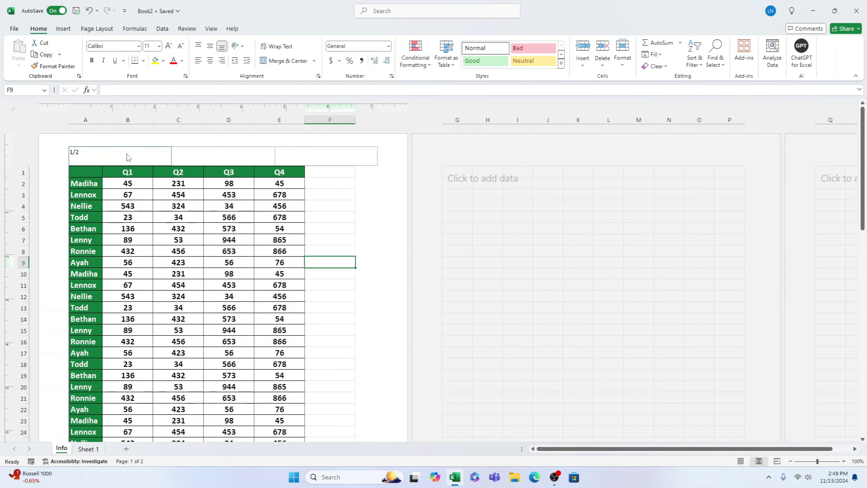
left_click(138, 155)
left_click(139, 155)
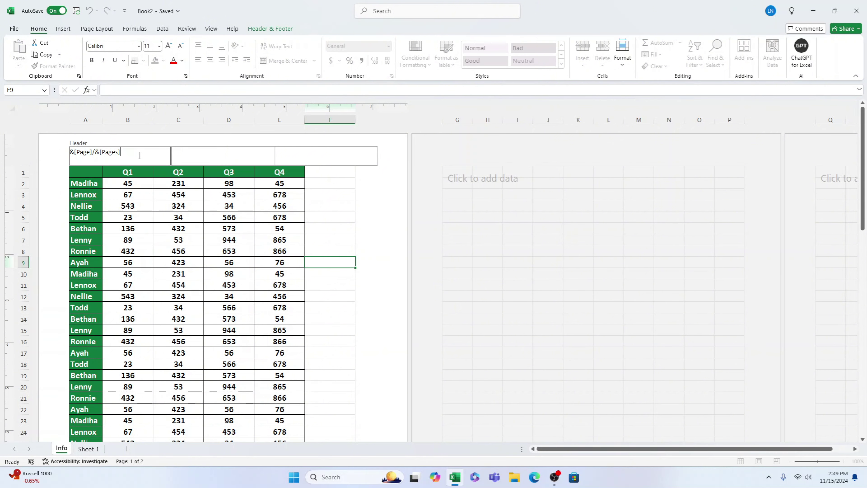
left_click(273, 29)
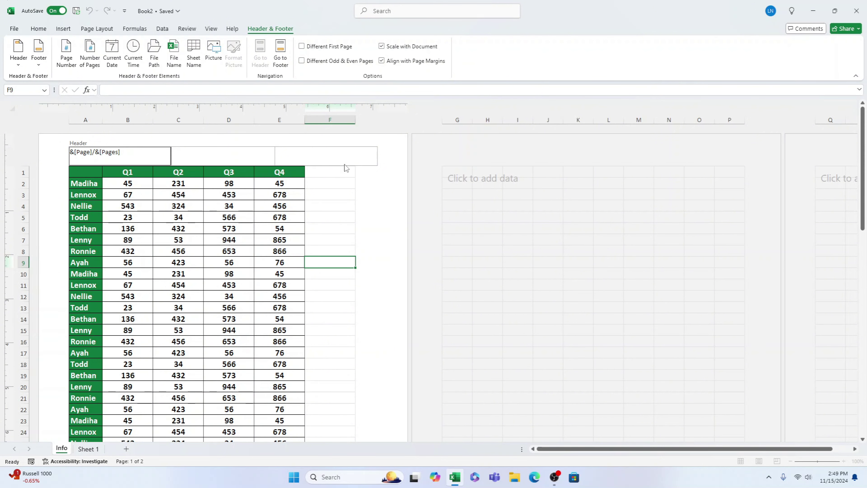
- Insert the picture file channels4_profile from the Desktop folder into the right section of the header
left_click(376, 161)
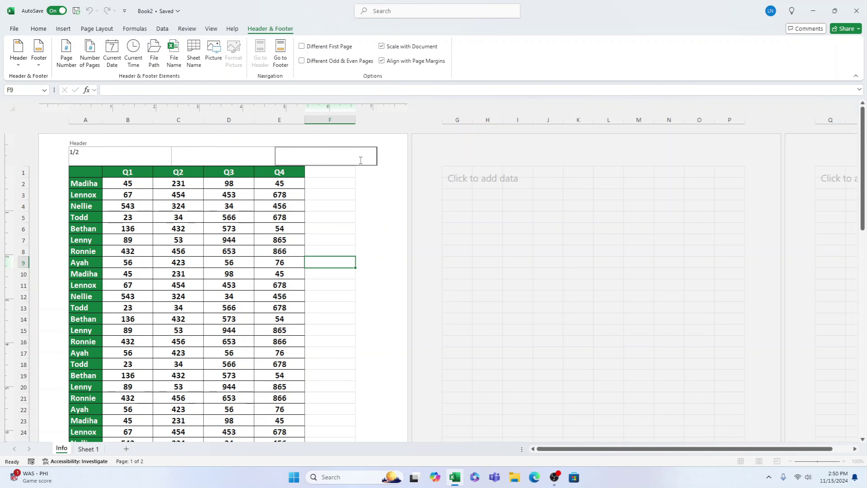
left_click(219, 51)
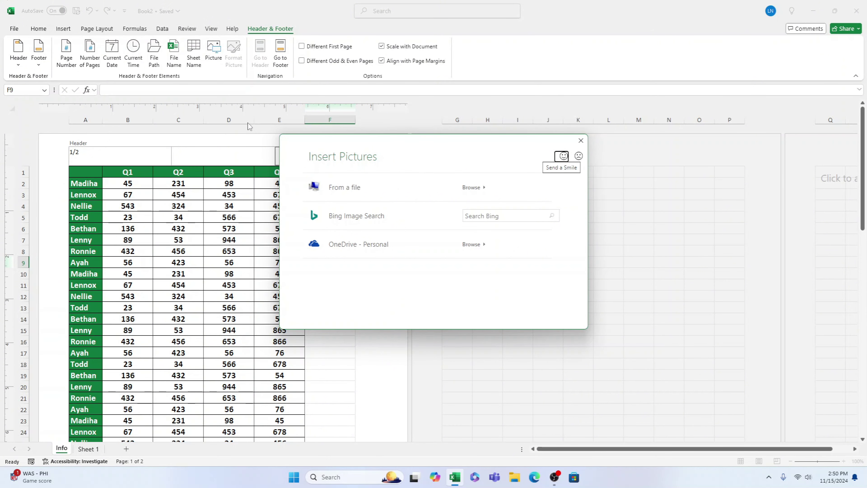
left_click(336, 190)
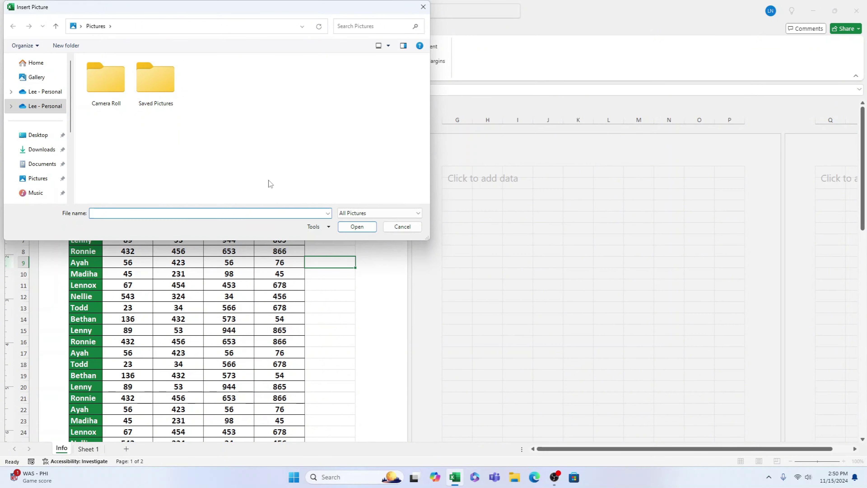
left_click(38, 135)
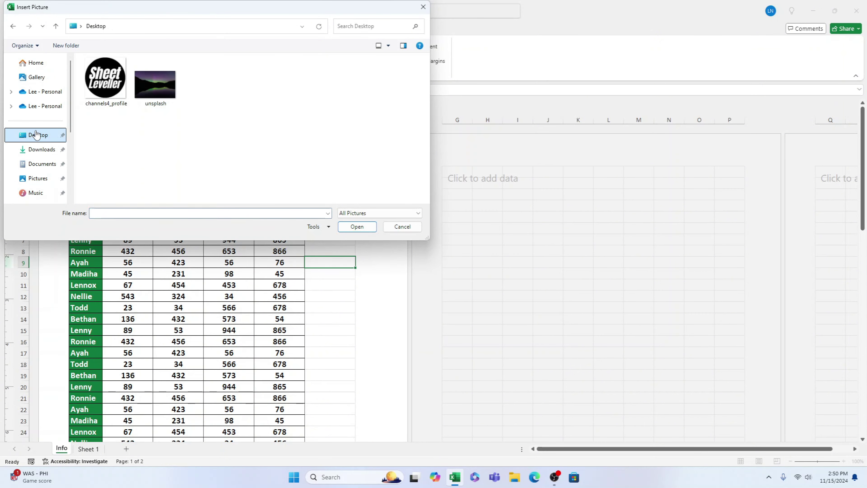
left_click(98, 95)
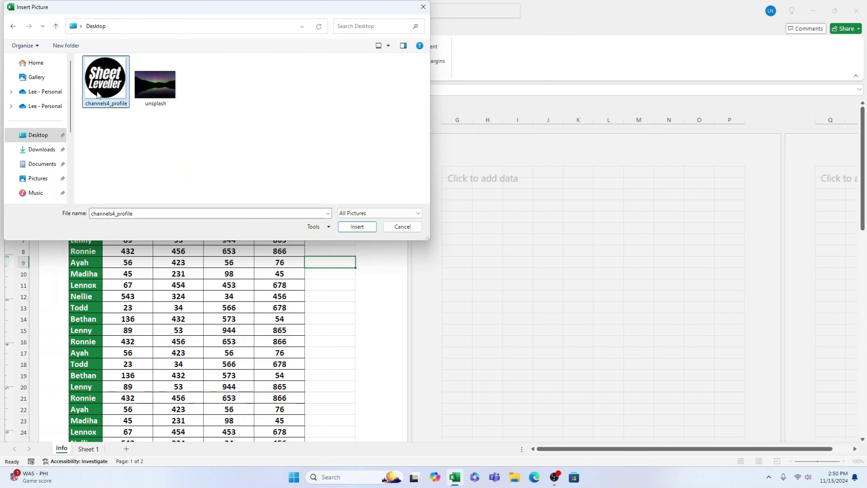
left_click(355, 228)
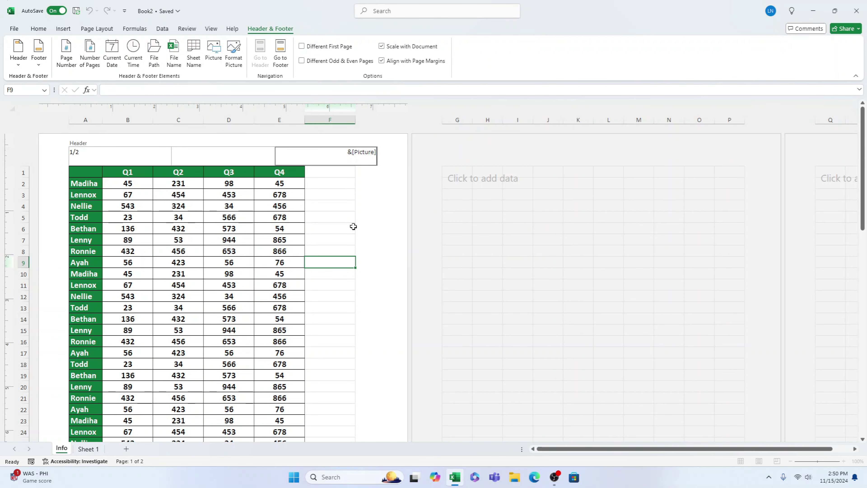
left_click(338, 280)
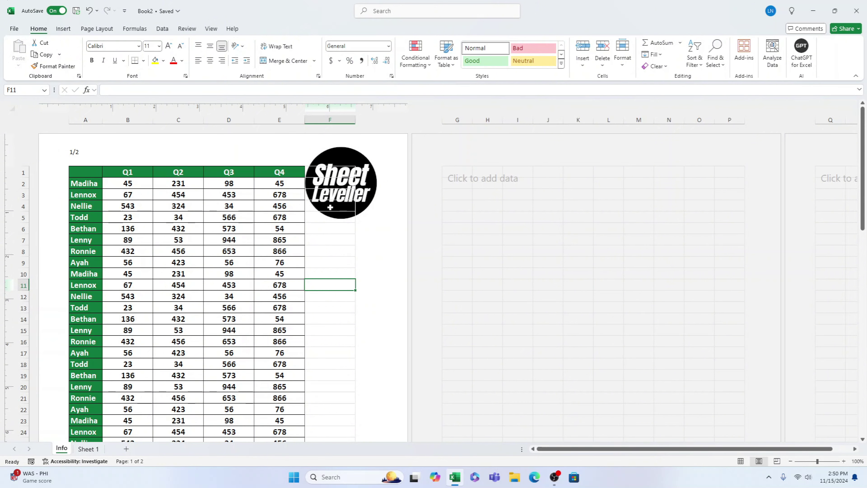
- Scale the logo picture in the right header section to 50% height with the aspect ratio locked
left_click(327, 158)
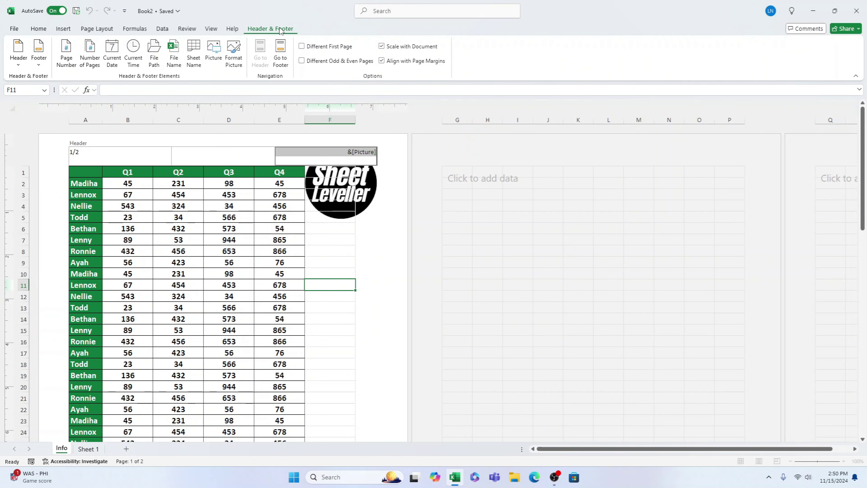
left_click(235, 57)
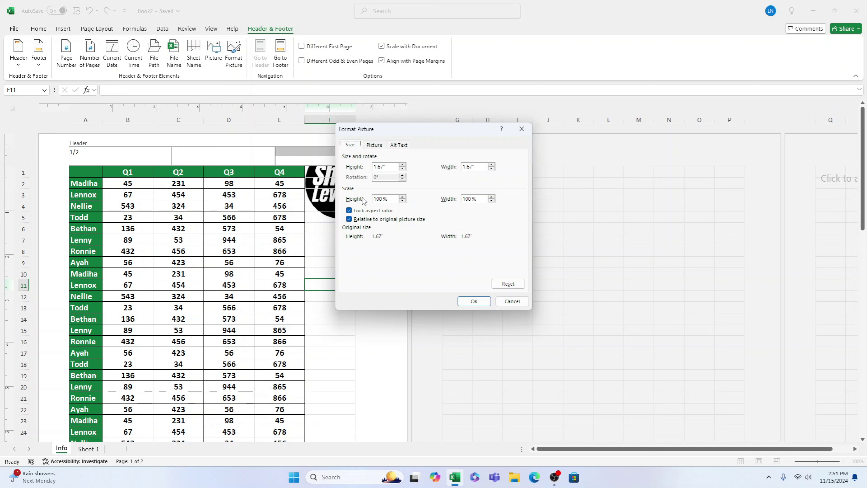
double_click(383, 198)
type("50")
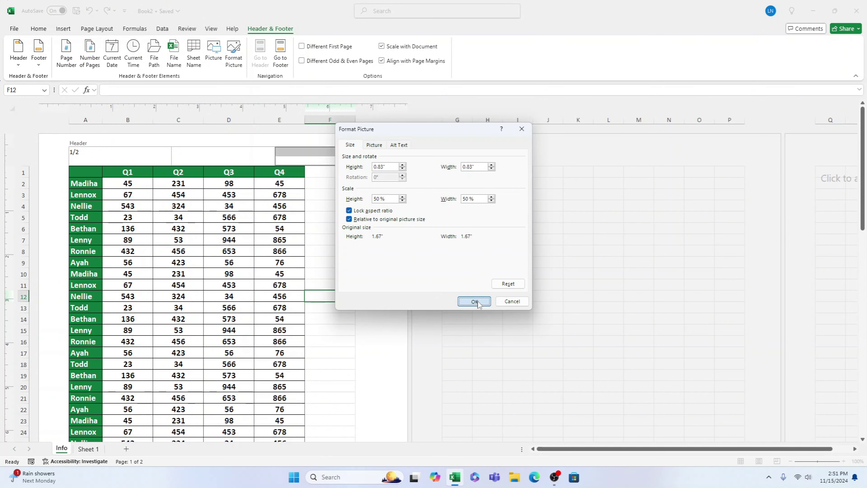
left_click(470, 301)
left_click(342, 308)
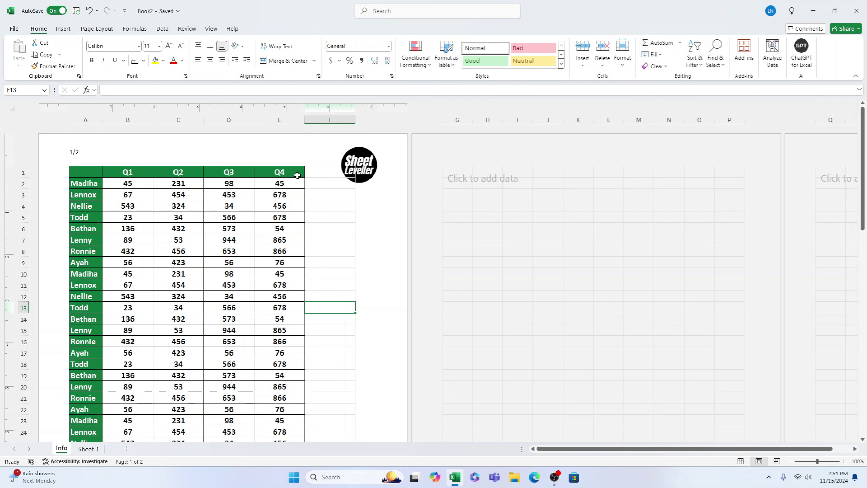
- Enter the text "Sheet Leveller" in the centre section of the header
left_click(224, 155)
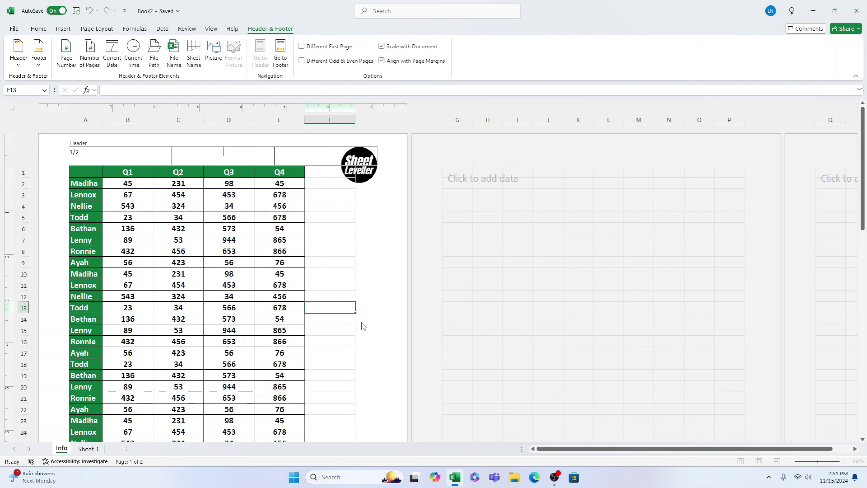
type("Sheet Leveller")
left_click(335, 285)
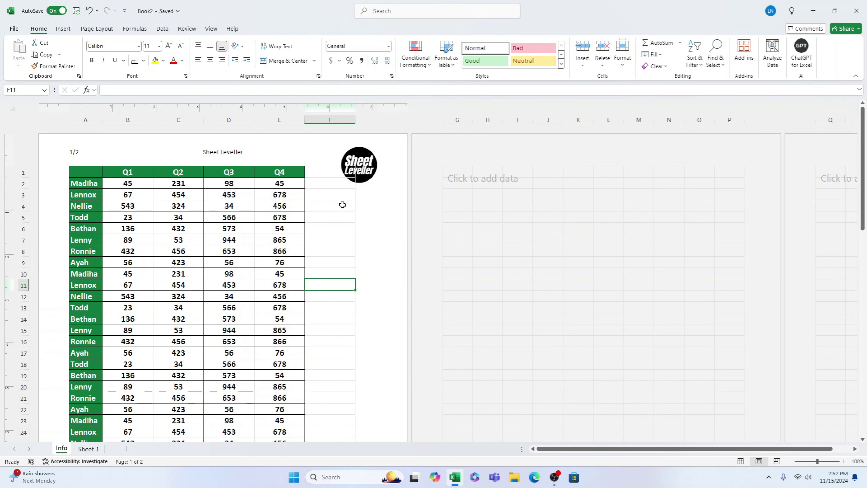
- Format the "Sheet Leveller" title in the centre header section as Arial, size 16
left_click(234, 155)
left_click_drag(244, 153, 181, 152)
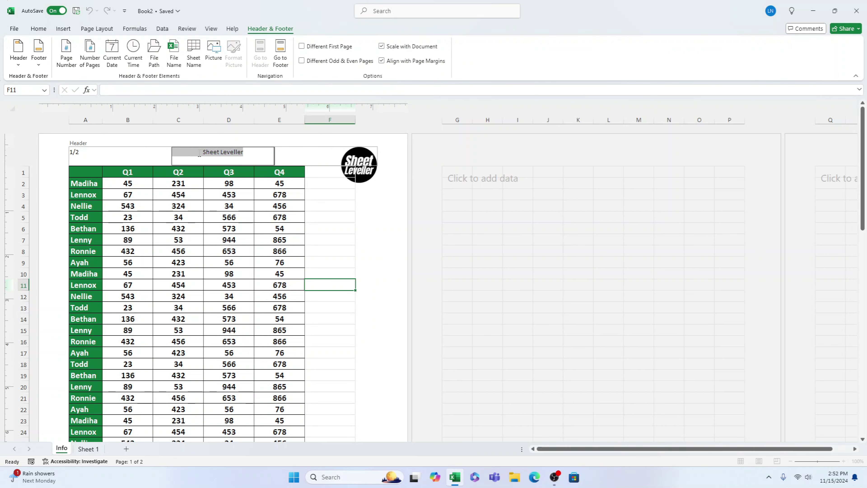
left_click(40, 30)
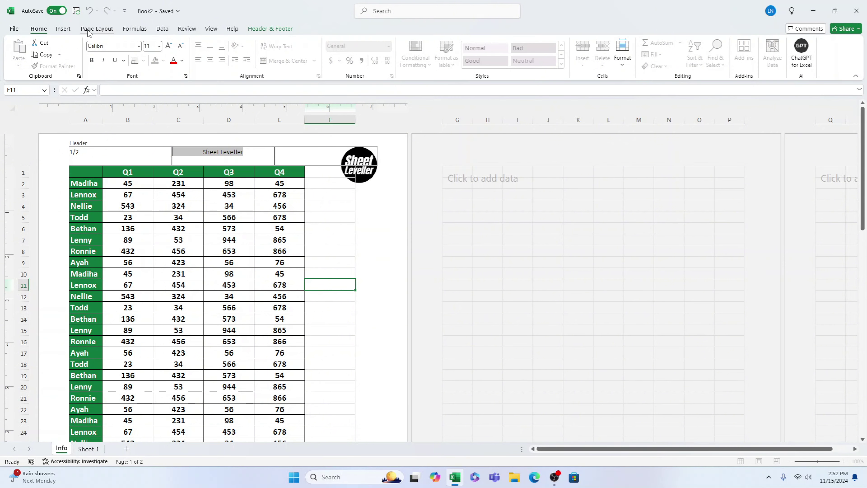
left_click(113, 45)
type("A")
type("rial")
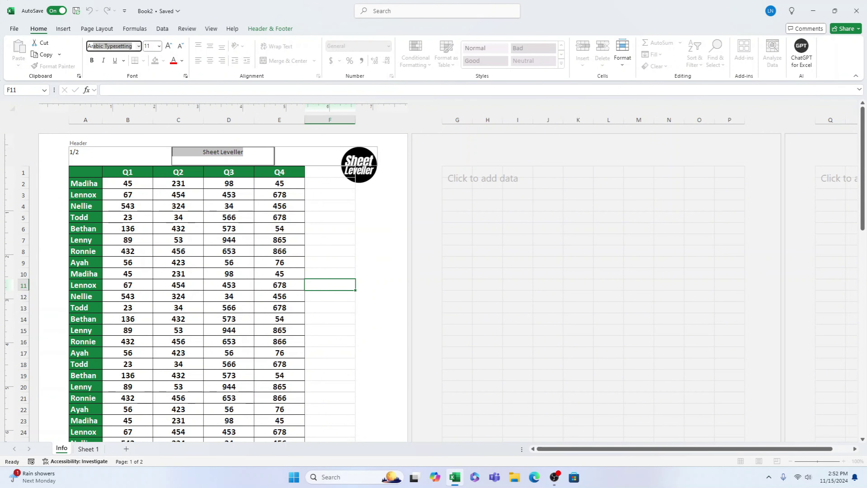
key("Return")
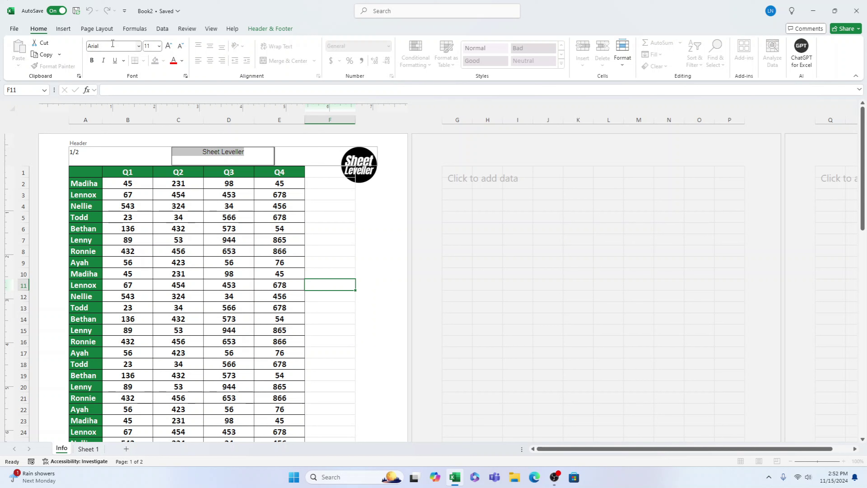
left_click(159, 46)
left_click(151, 120)
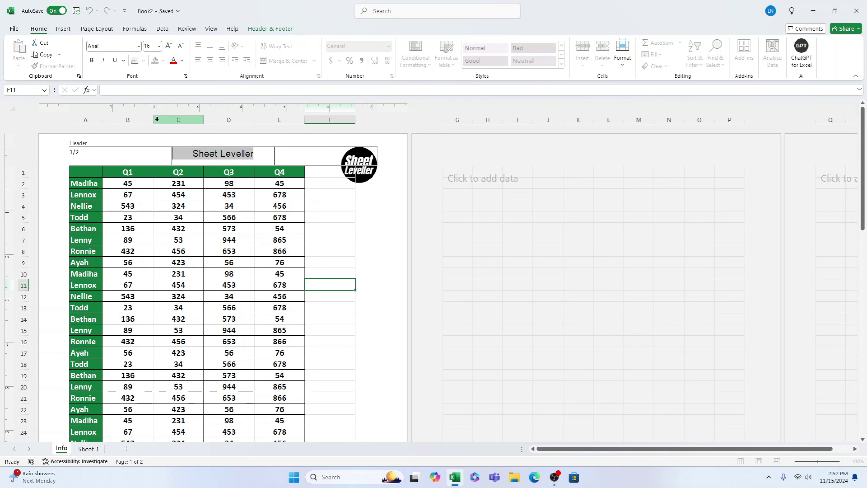
left_click(343, 295)
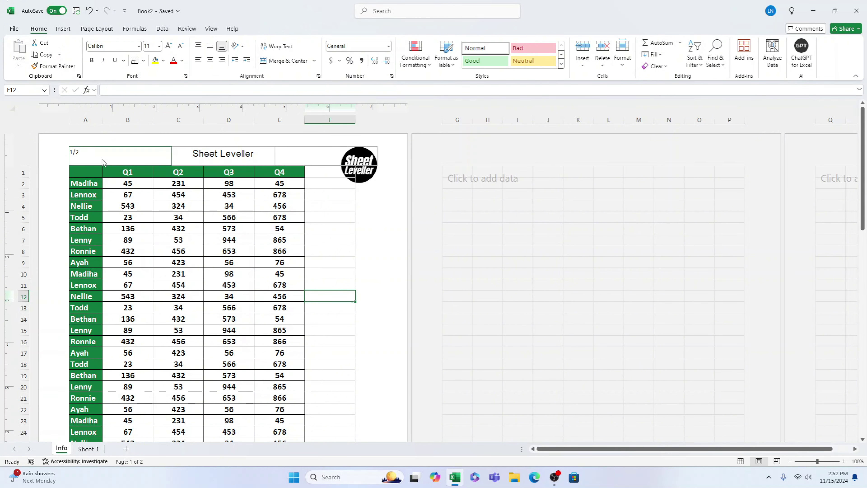
- Enlarge the page's top margin so the header logo clears the table's first row
left_click(337, 156)
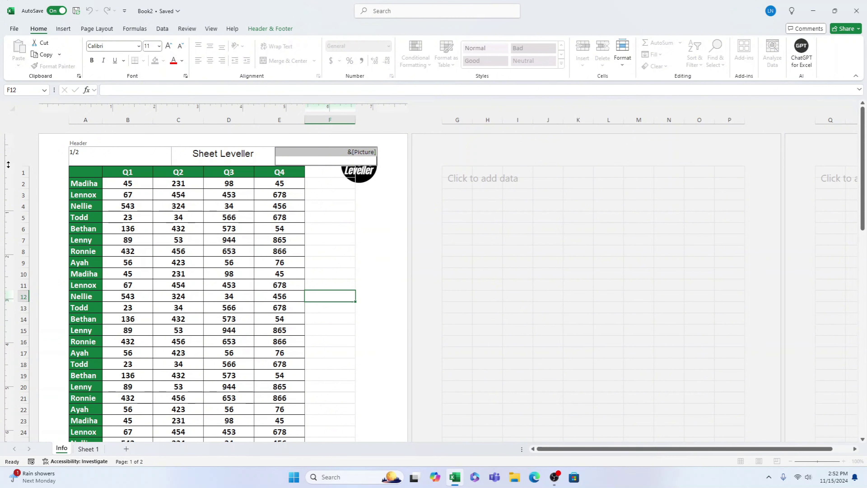
left_click_drag(8, 165, 8, 166)
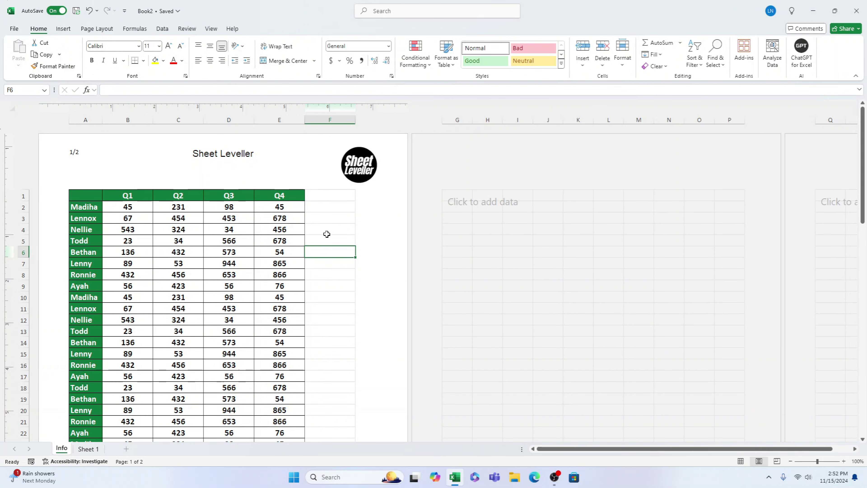
- Enable the Different First Page option for the header and check the following page
left_click(313, 175)
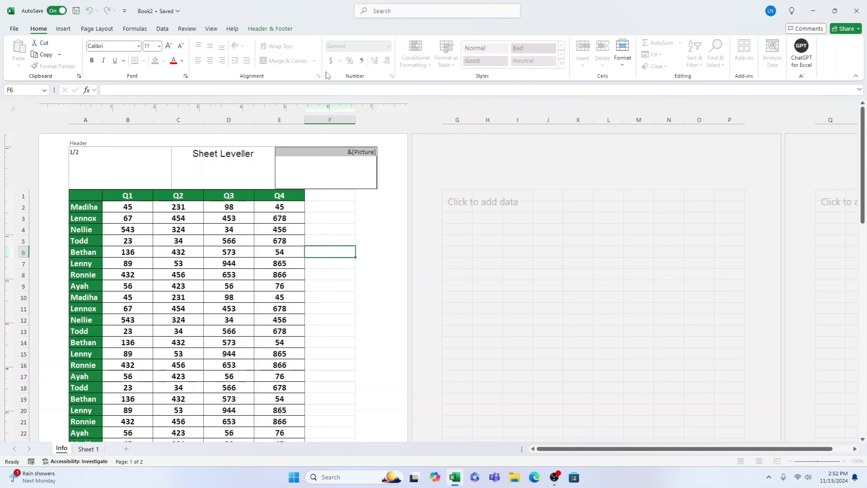
left_click(284, 29)
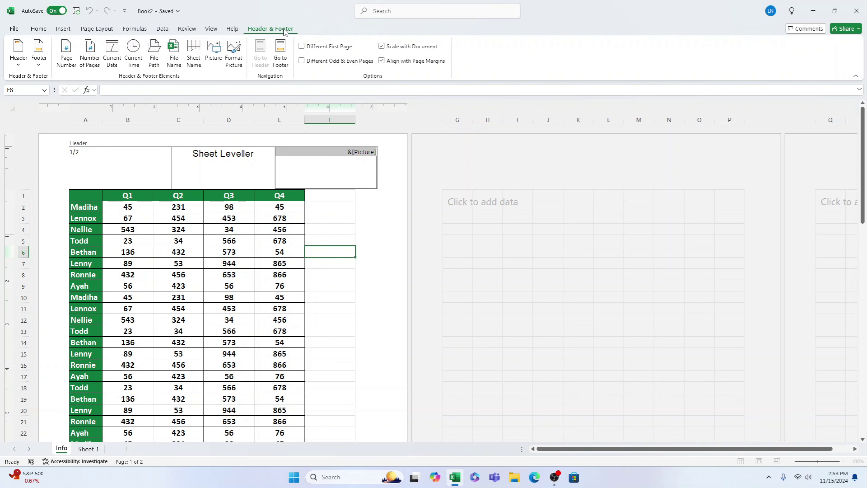
left_click(309, 49)
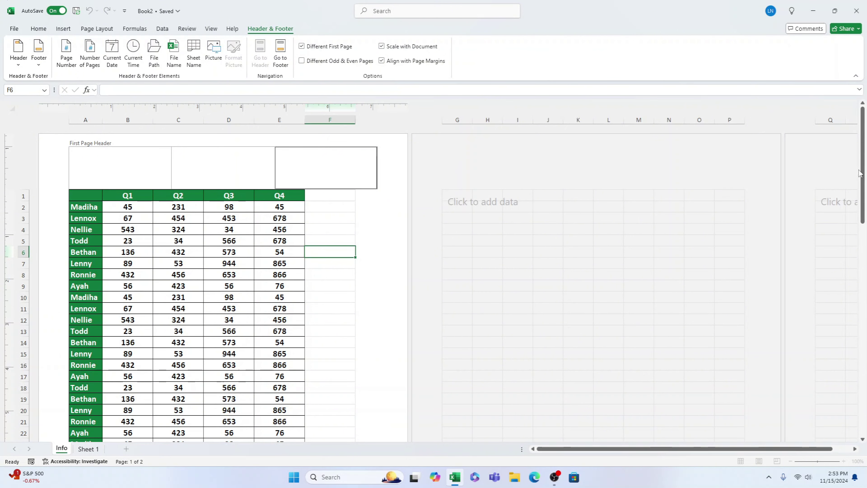
left_click_drag(862, 150, 862, 130)
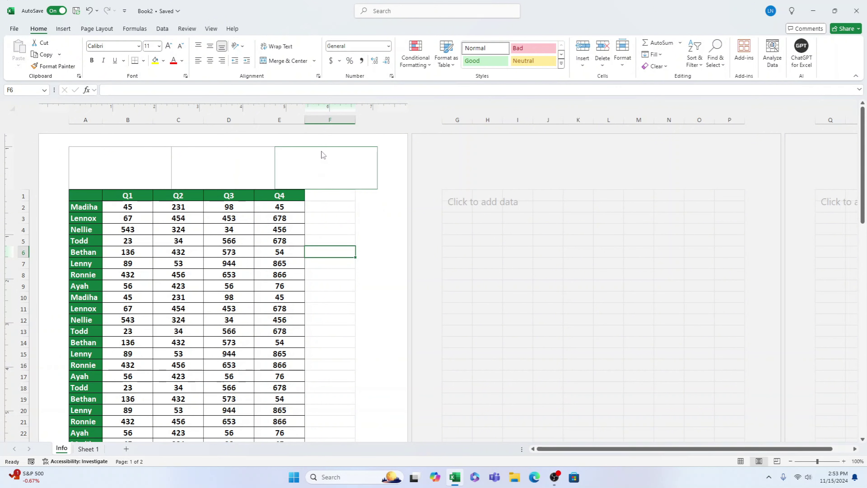
- Reopen the first page's right header section and switch Different First Page off and on again
left_click(311, 158)
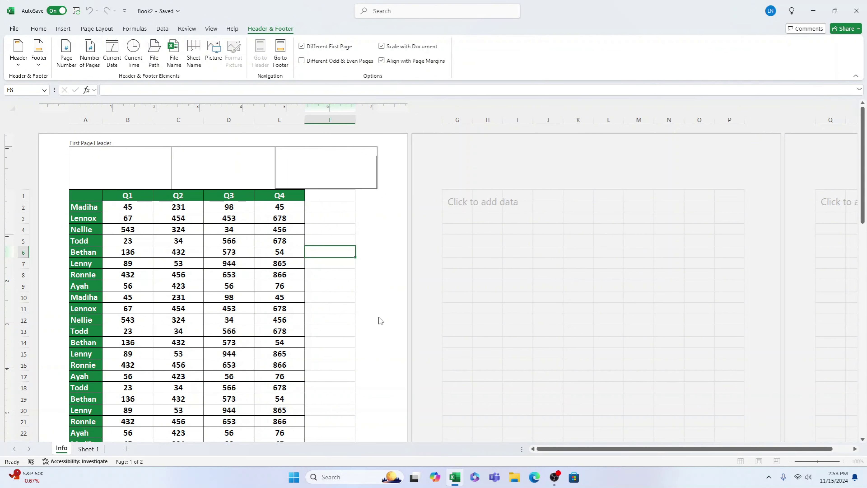
left_click(350, 259)
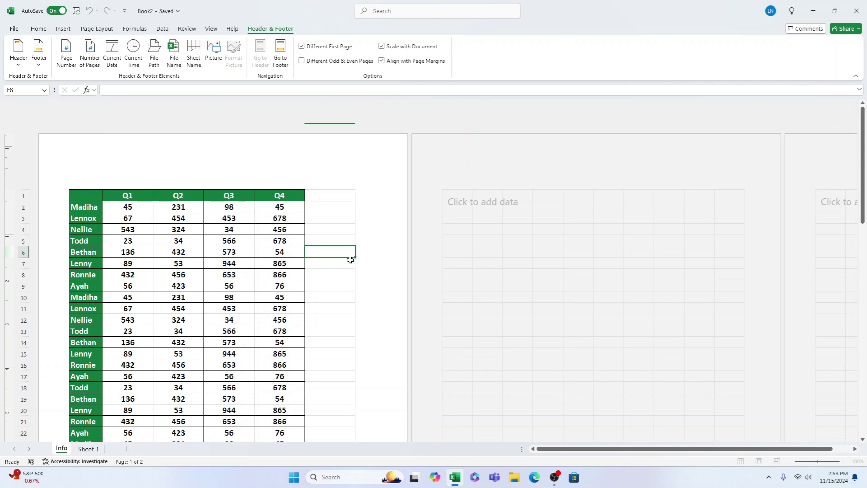
left_click(347, 288)
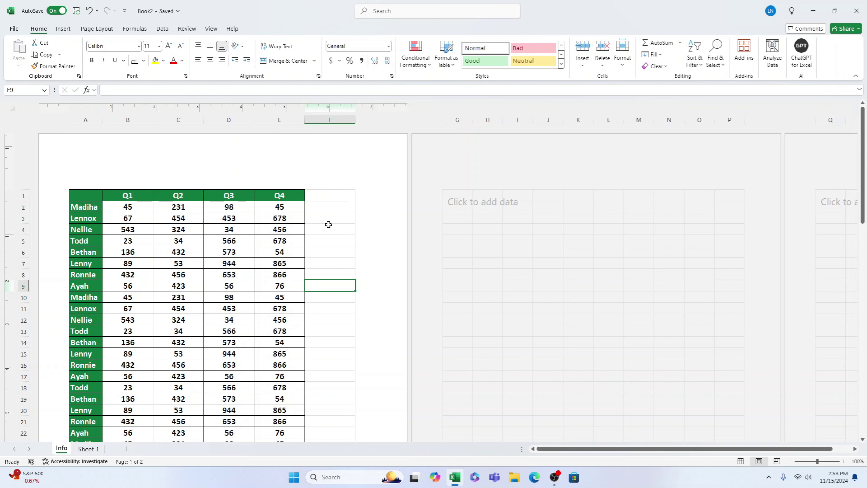
left_click(336, 165)
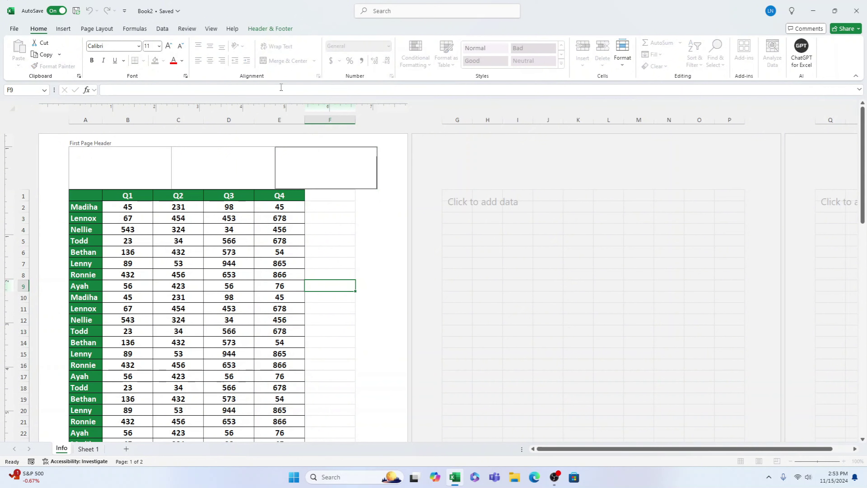
left_click(270, 28)
left_click(301, 46)
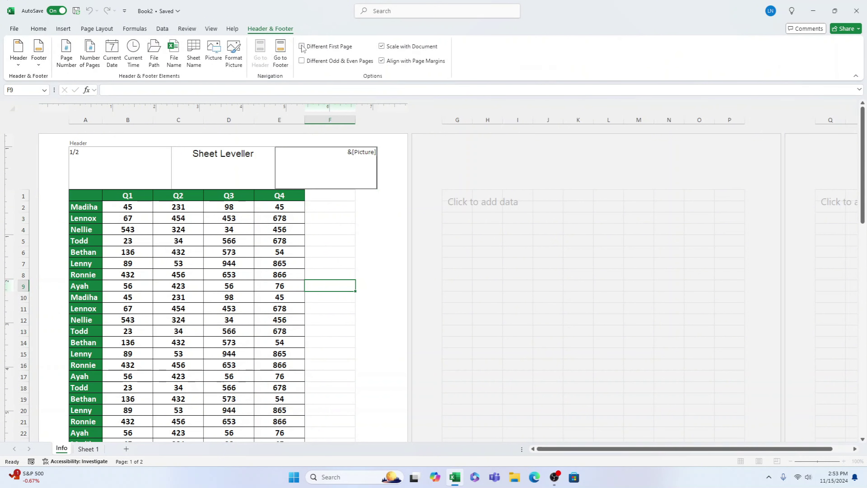
left_click(302, 47)
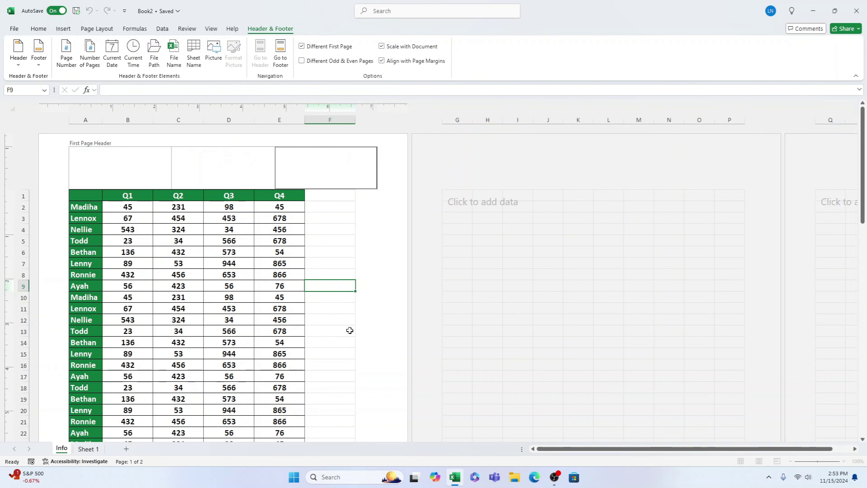
- Delete the "Sheet Leveller" title from the centre section of the second page's header
left_click(347, 341)
scroll(341, 389, "down", 10)
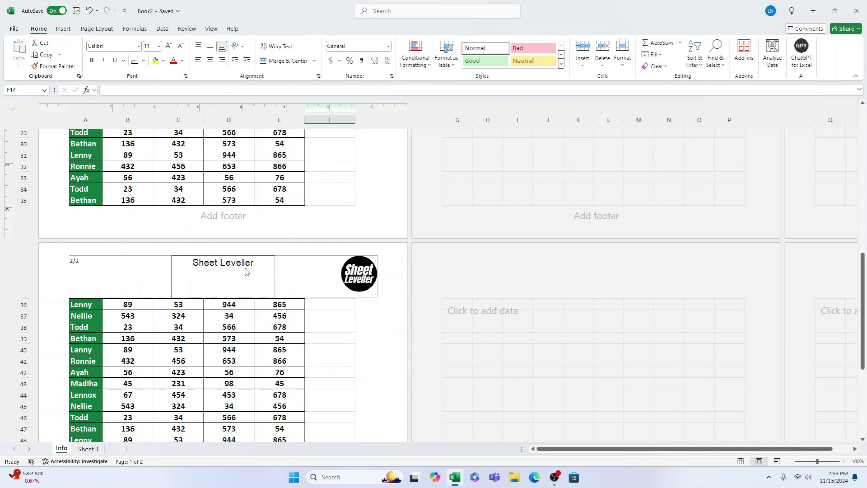
left_click(244, 270)
key("Delete")
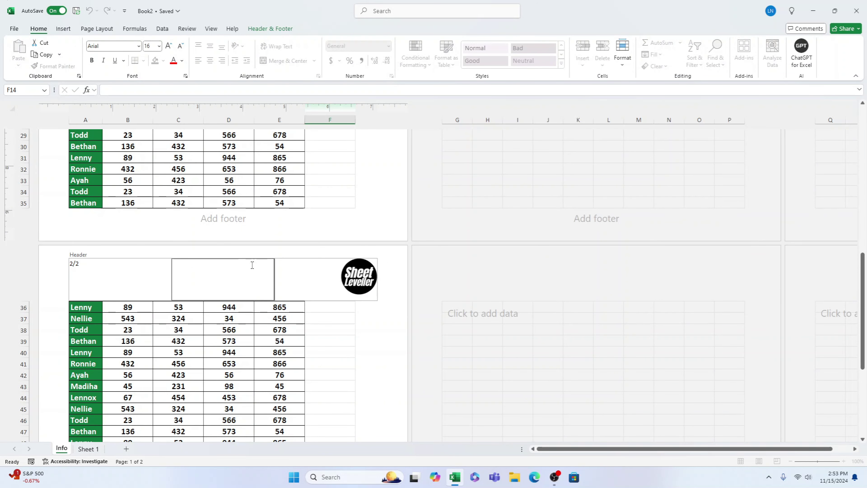
left_click(343, 329)
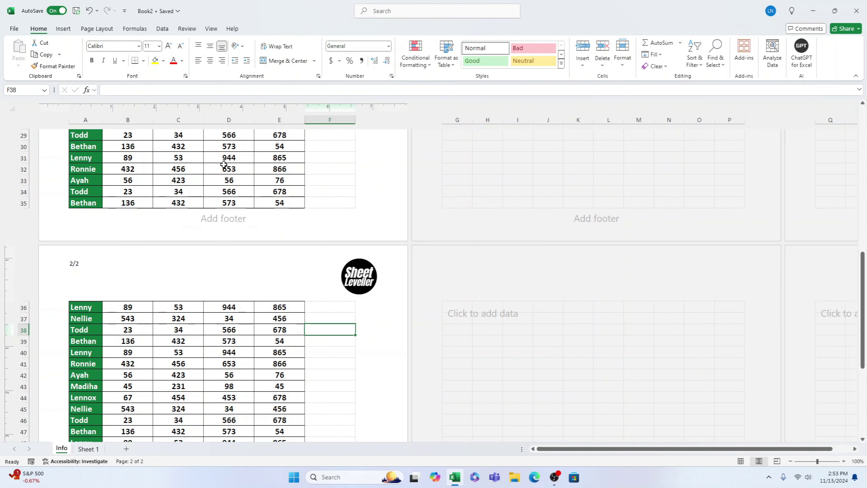
- Return the worksheet to Normal view and look through the table without the header
left_click(211, 28)
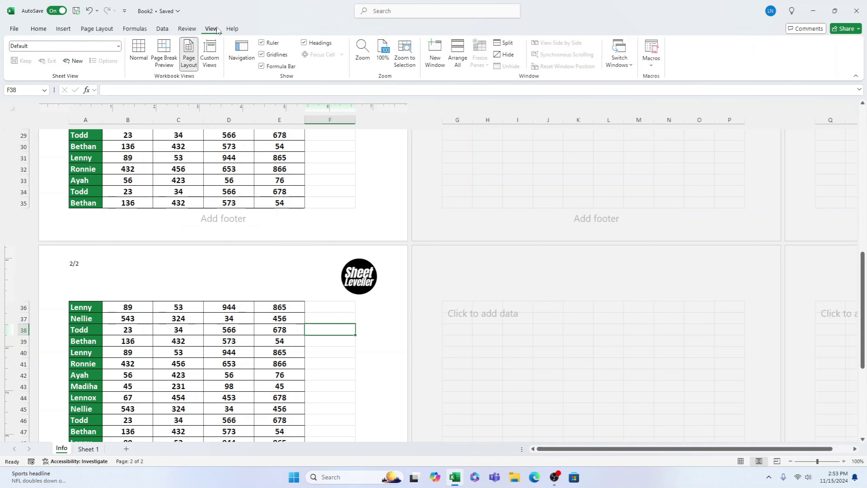
left_click(138, 53)
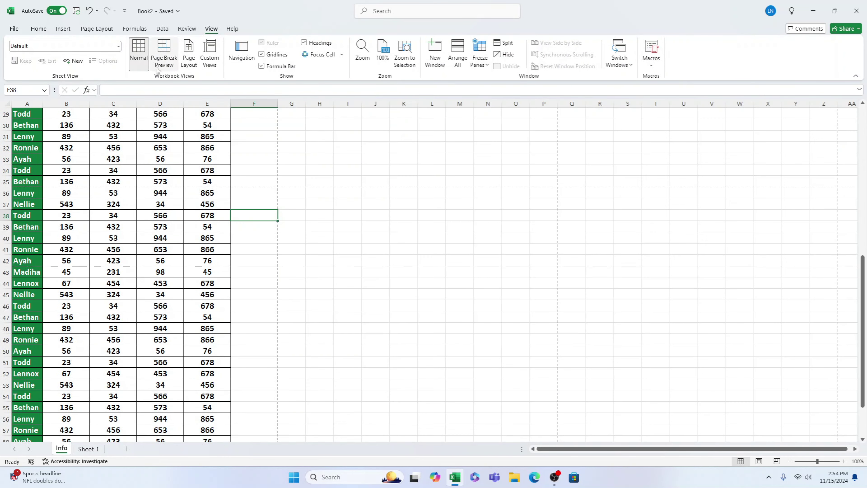
scroll(267, 252, "up", 13)
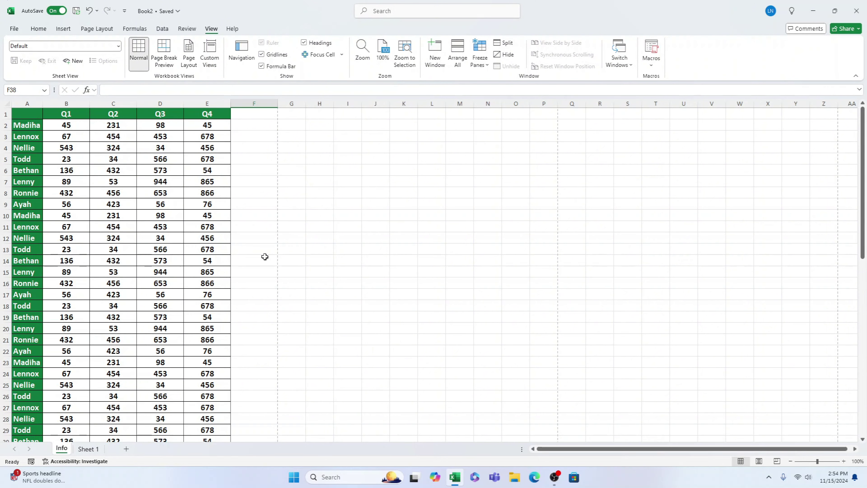
scroll(264, 304, "down", 8)
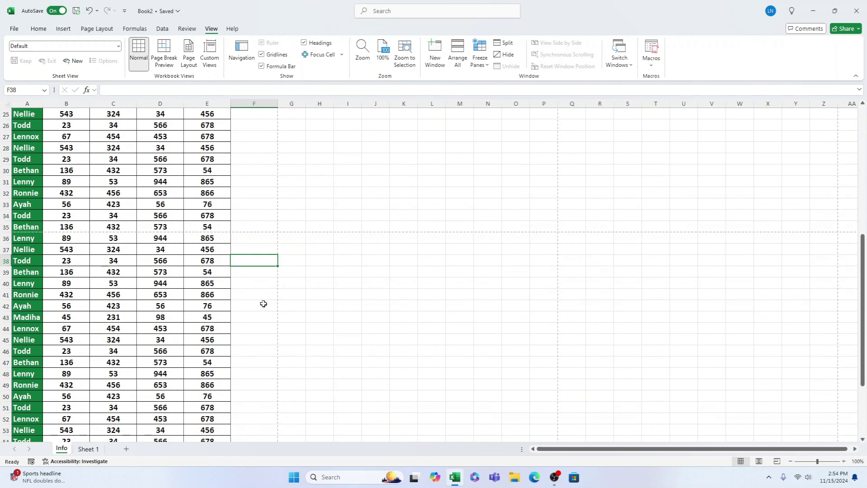